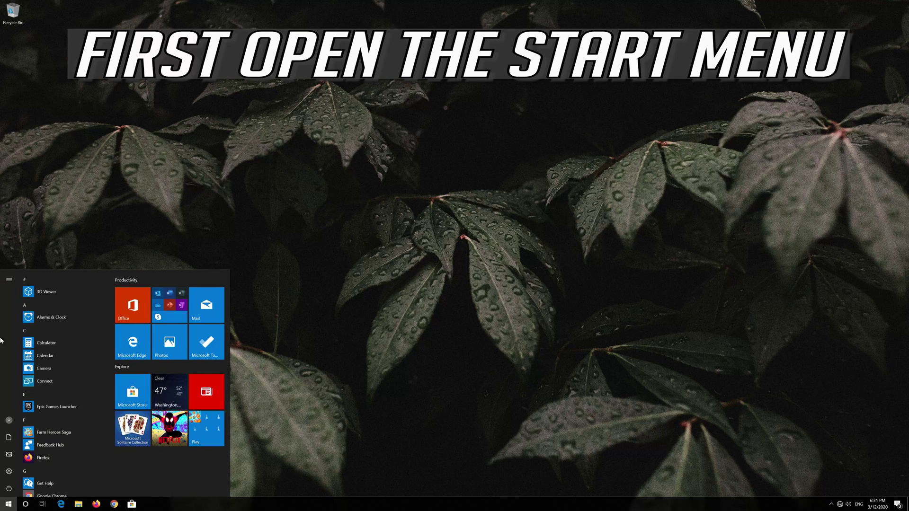
Step: Open Windows Settings from the gear icon in the Start menu's left rail
mouse_move(10, 479)
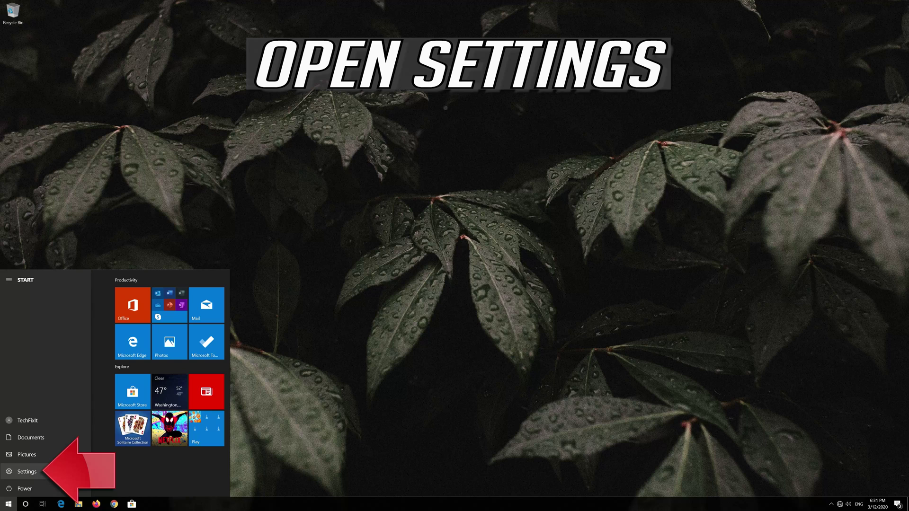
click(62, 471)
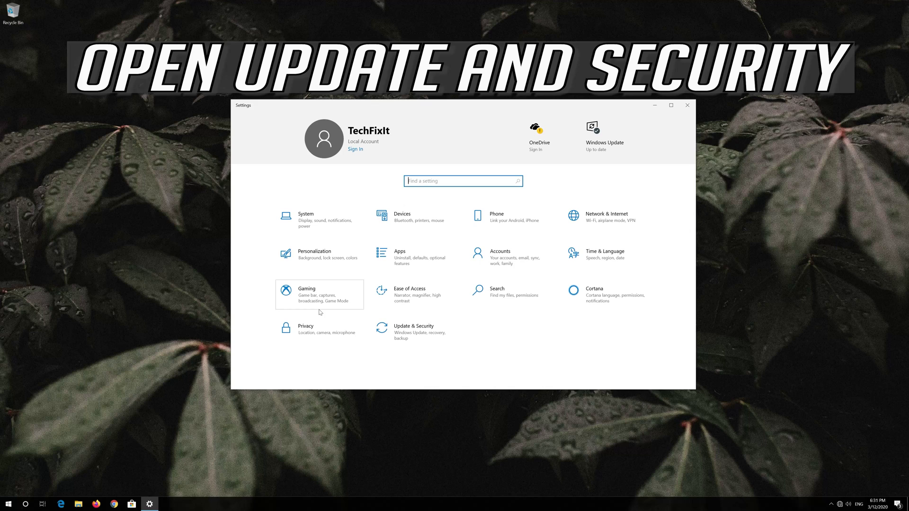
Step: Run the Internet Connections troubleshooter from Update & Security > Troubleshoot
click(405, 338)
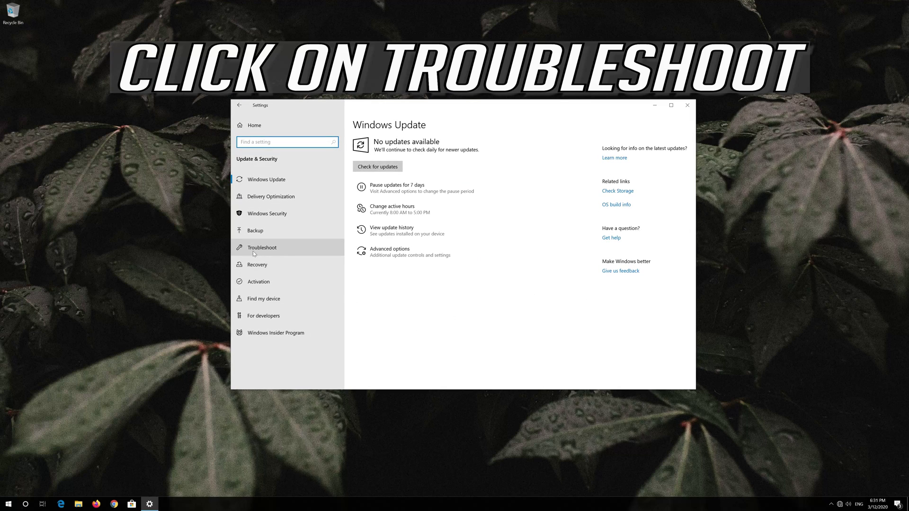
click(294, 247)
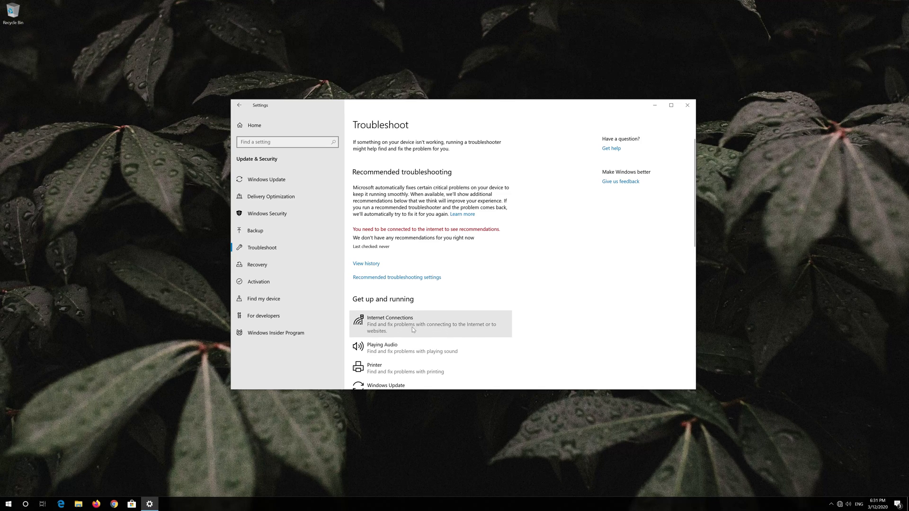
click(428, 328)
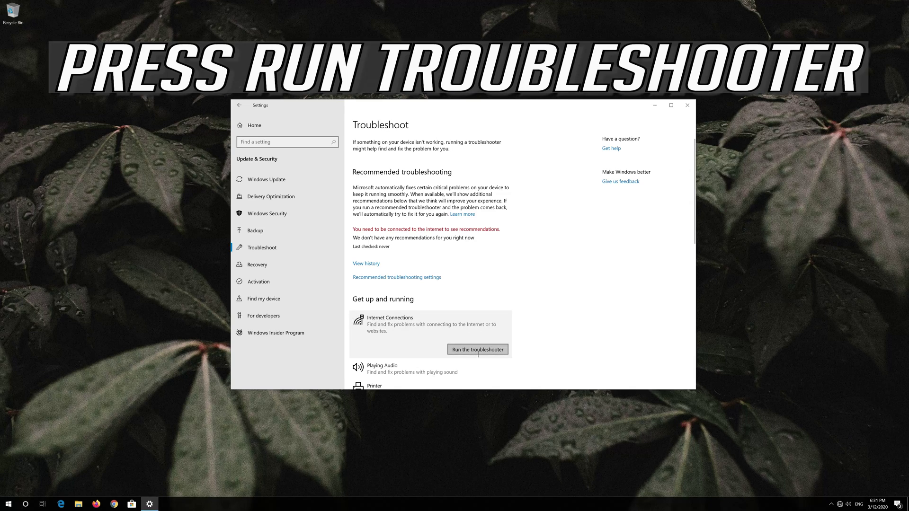
click(468, 349)
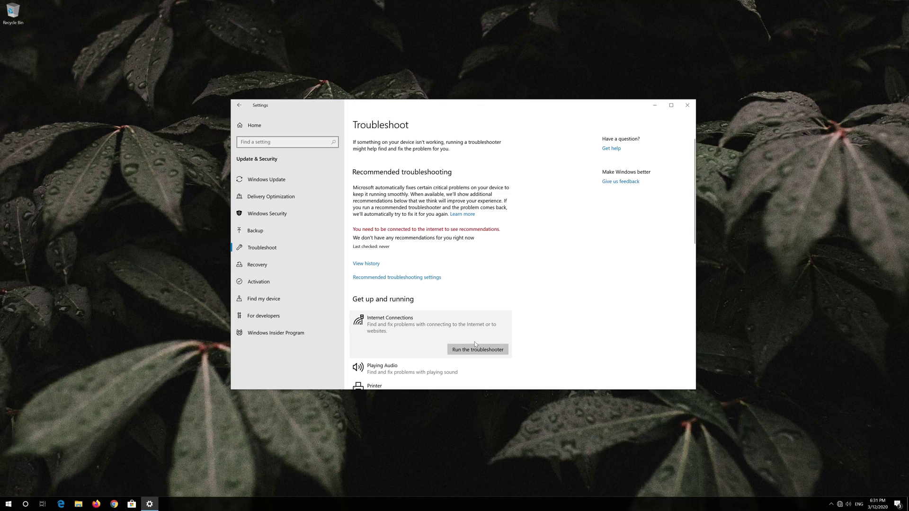
click(473, 349)
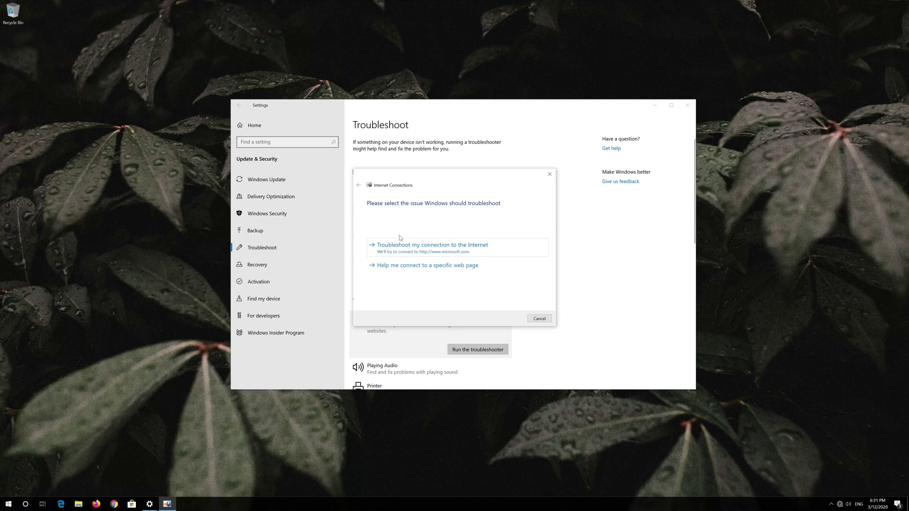
Step: Troubleshoot the Internet connection, apply the Ethernet adapter repair as administrator, then close the troubleshooter
click(472, 250)
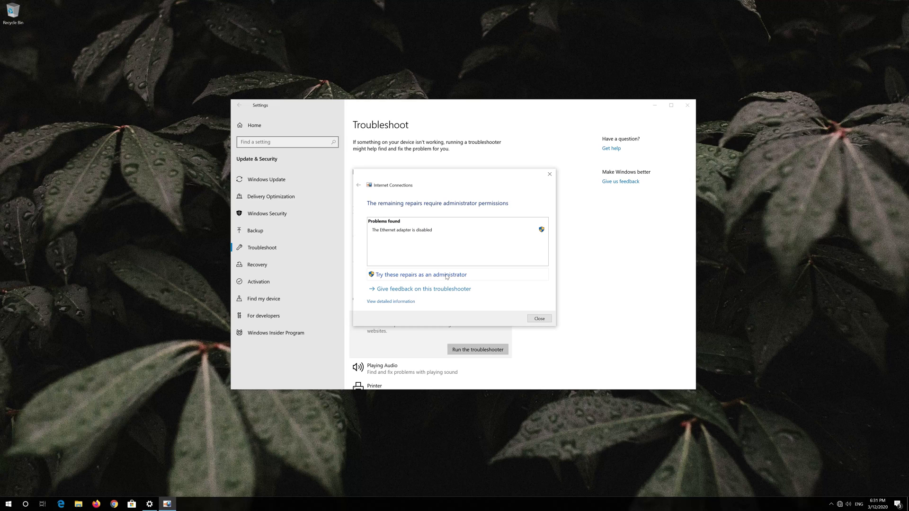
click(453, 275)
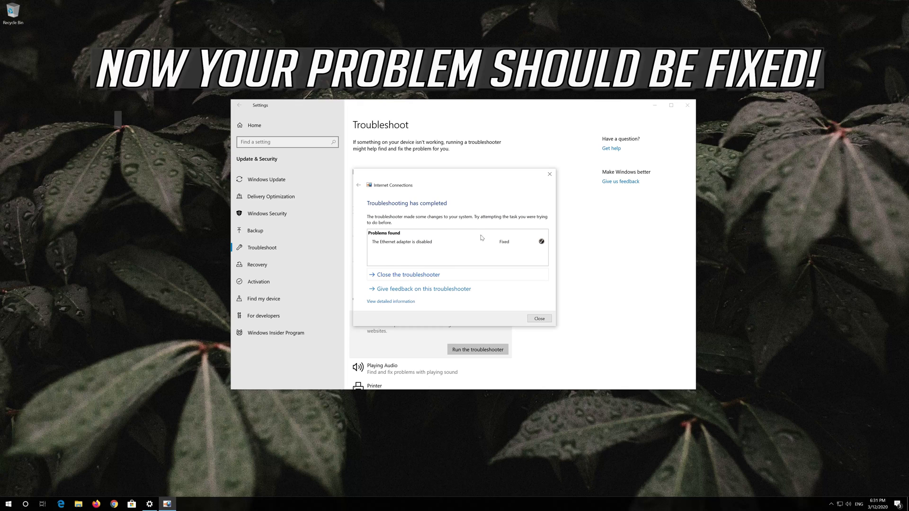
click(454, 277)
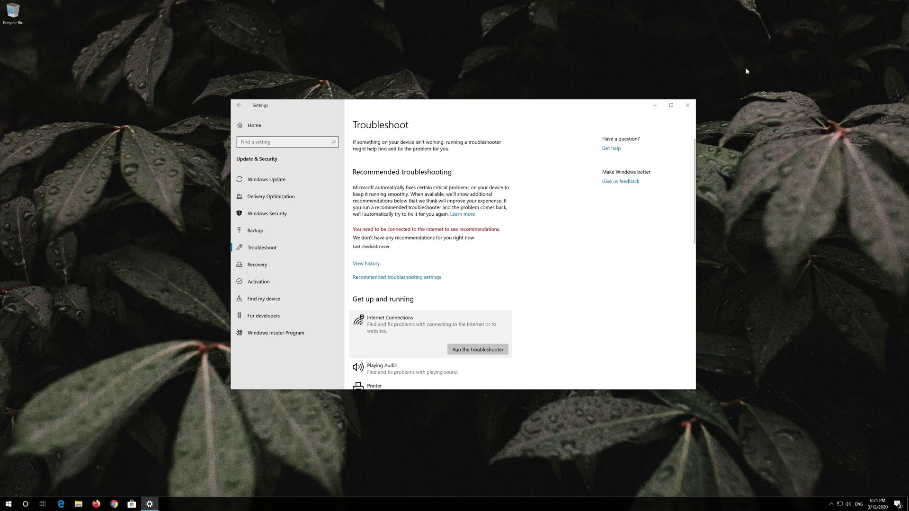
Step: Close the Settings window and relaunch Settings from the Start menu
click(685, 107)
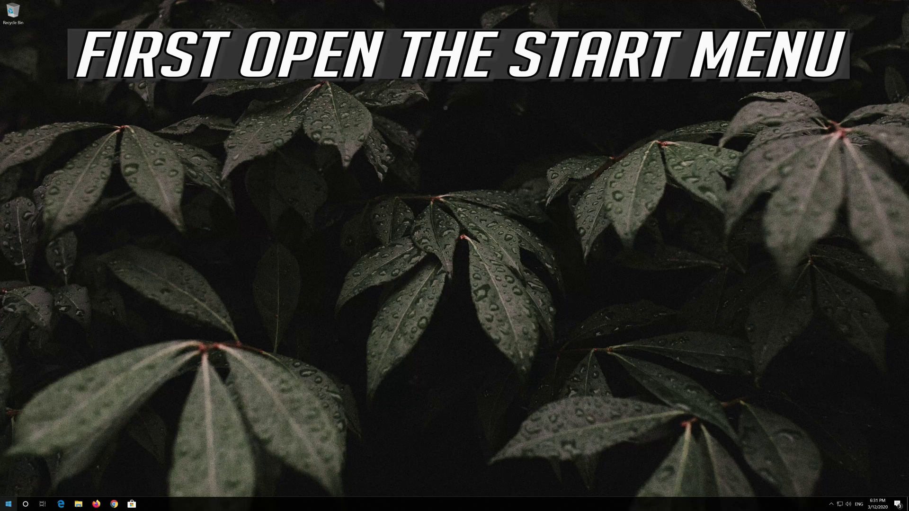
click(9, 505)
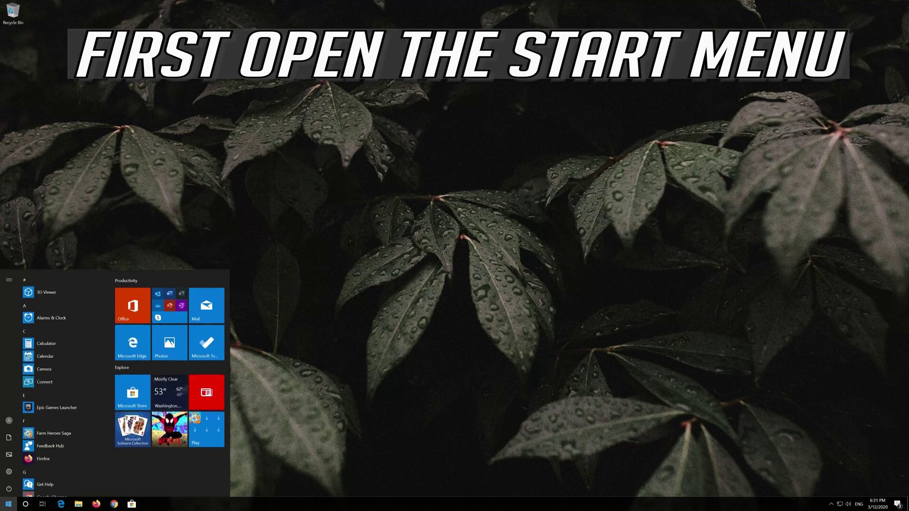
mouse_move(5, 472)
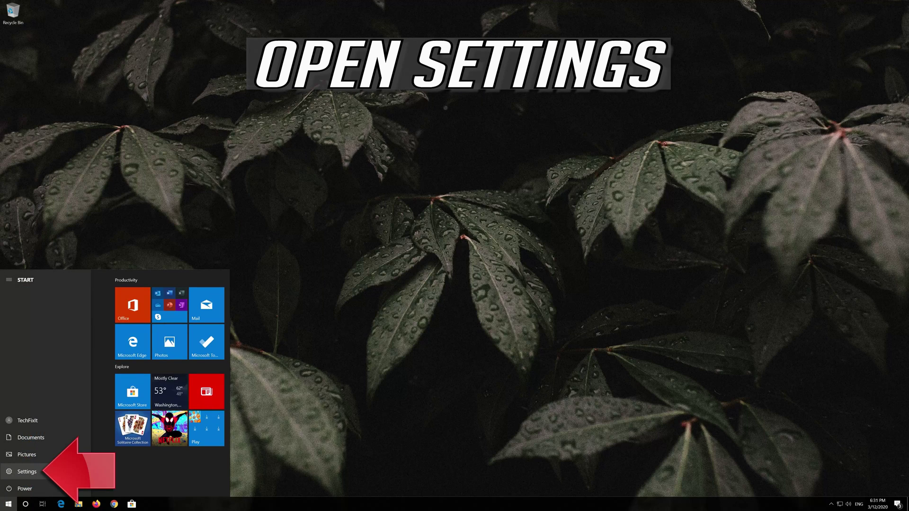
click(26, 471)
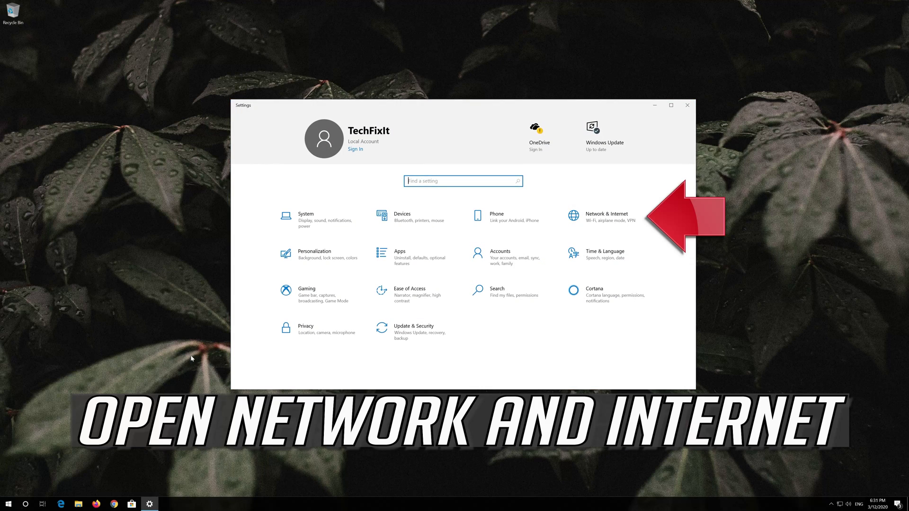
Step: Go to Network & Internet Status and open the Network reset link at the bottom
click(605, 221)
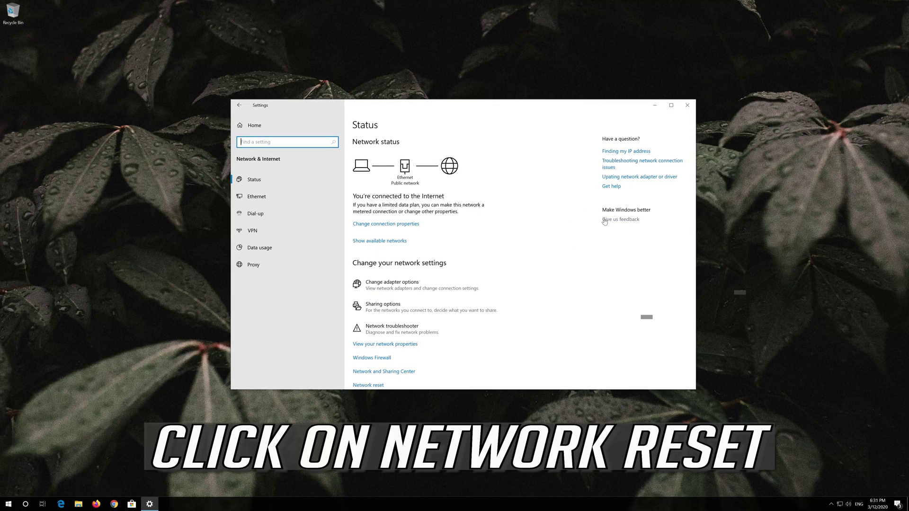
scroll(439, 255, down, 1)
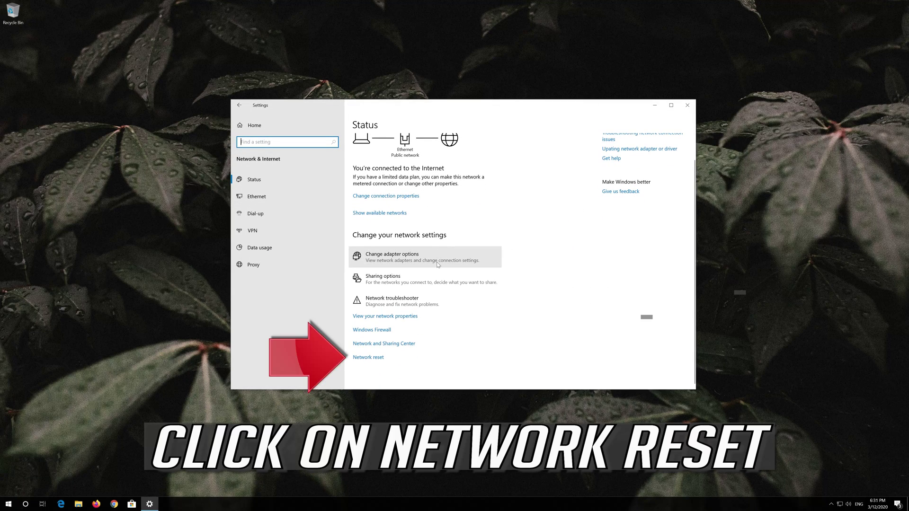
click(368, 358)
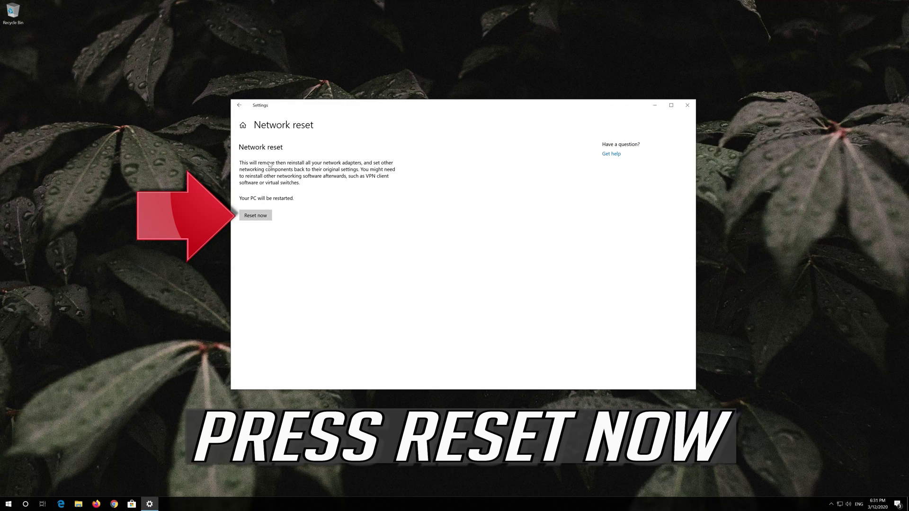
Step: Confirm Reset now for all network settings, dismiss the sign-out notice, and close Settings
click(249, 217)
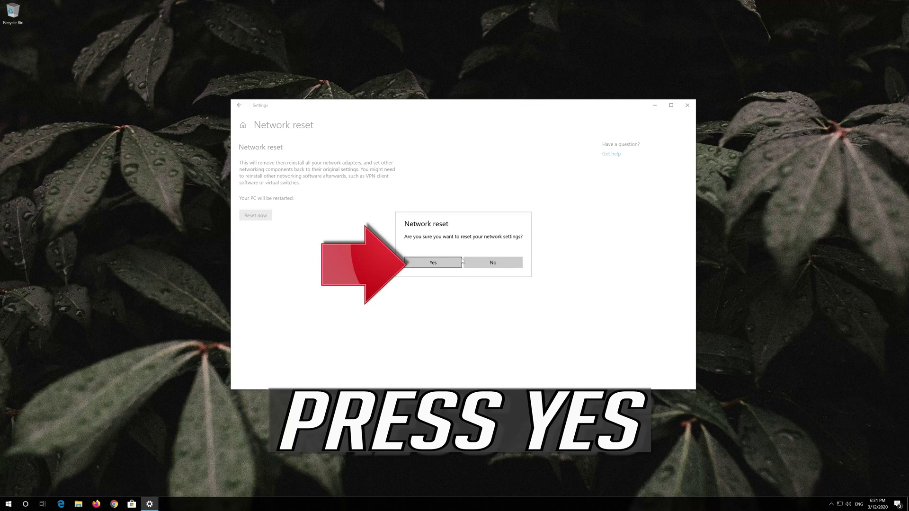
click(432, 263)
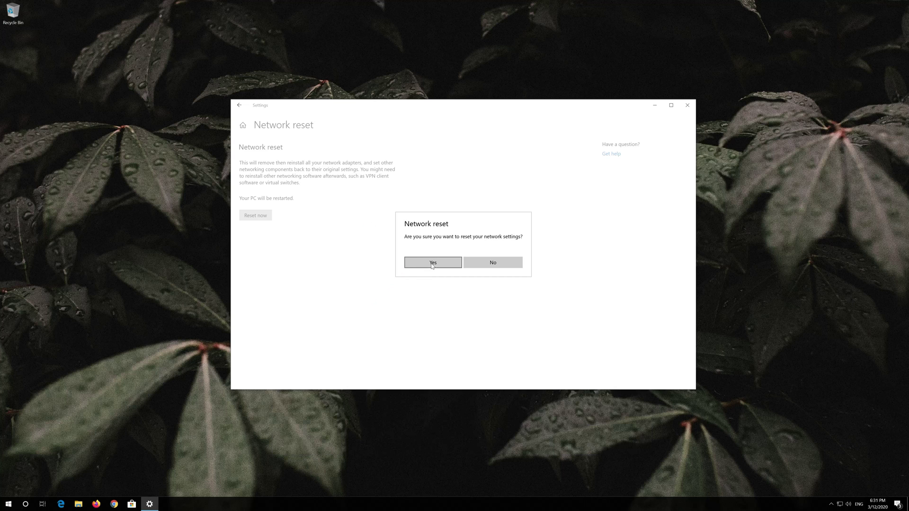
click(432, 263)
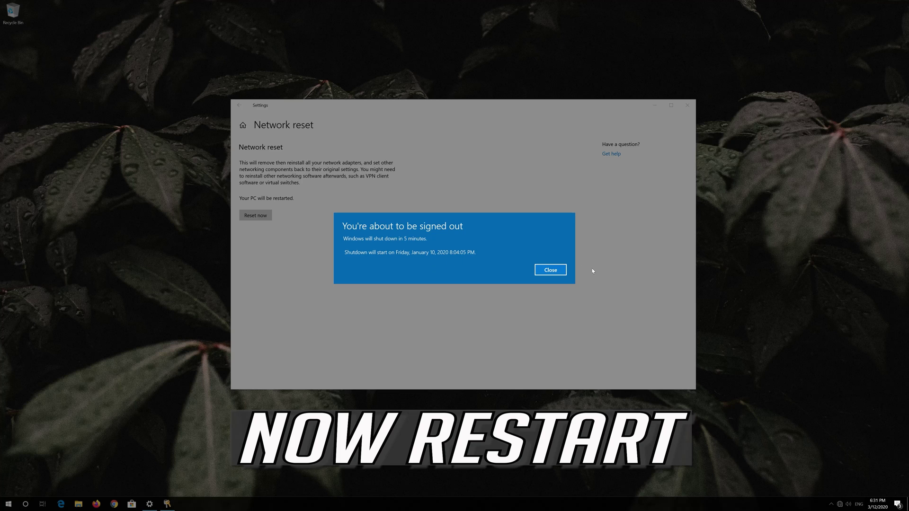
click(561, 271)
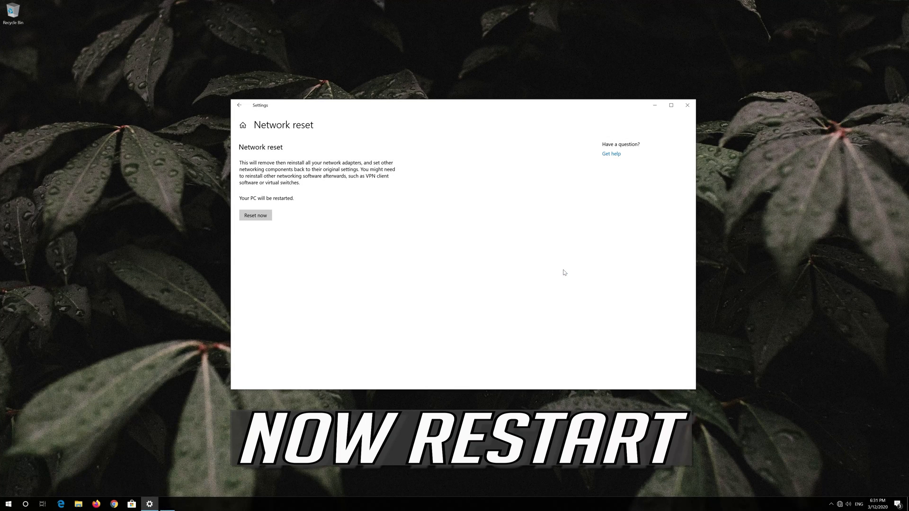
click(687, 106)
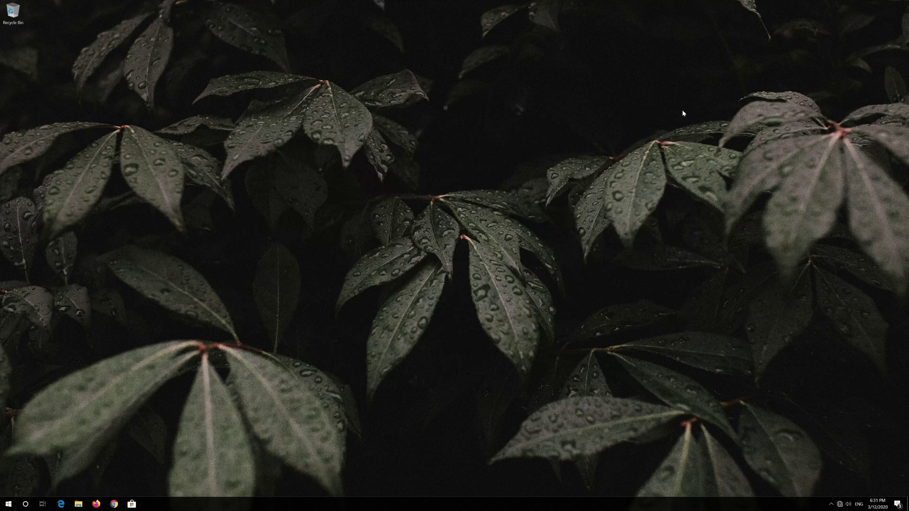
Step: Restart the PC via Start > Power, then answer Yes to network discoverability
click(7, 504)
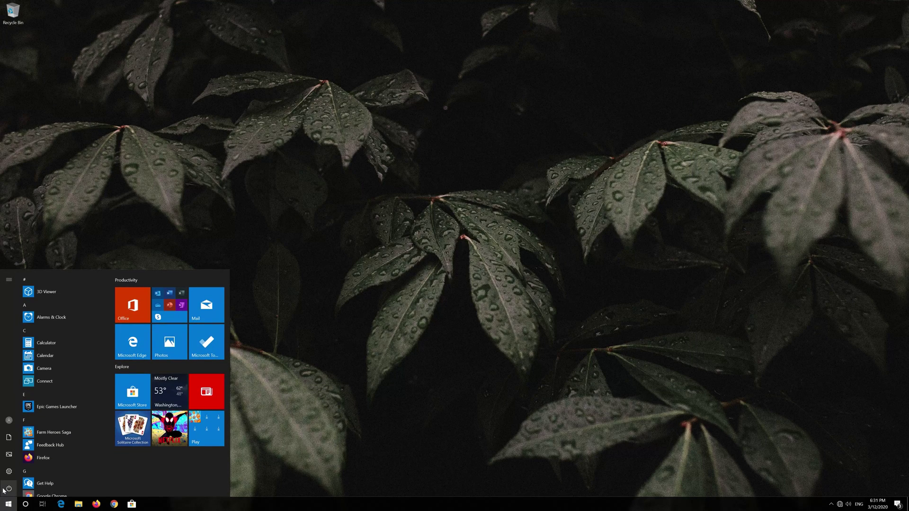
mouse_move(4, 491)
click(10, 486)
click(19, 470)
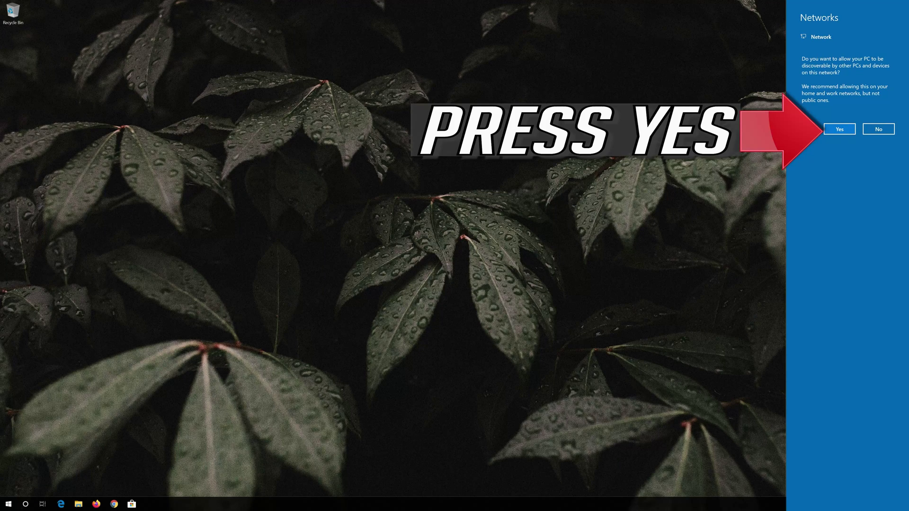
click(837, 133)
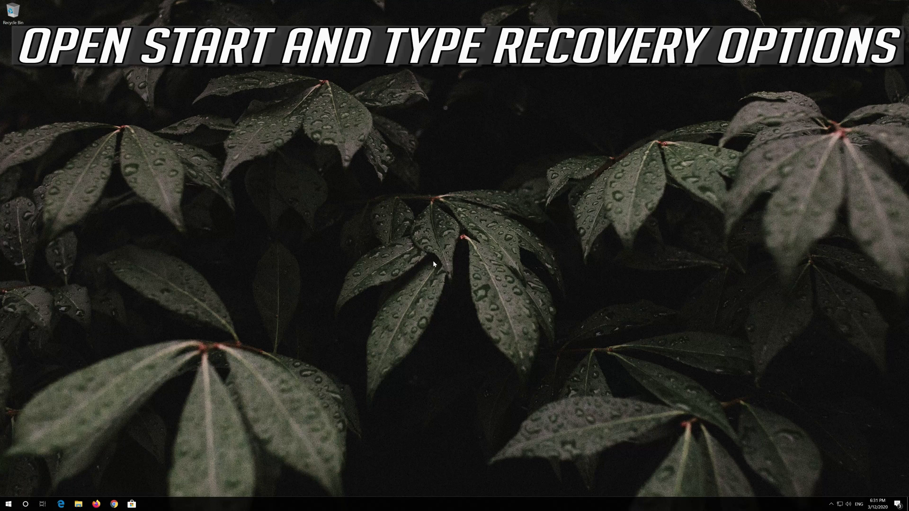
Step: Search 'recovery options', open Recovery settings, and restart now into Advanced startup
key(super)
text(rec)
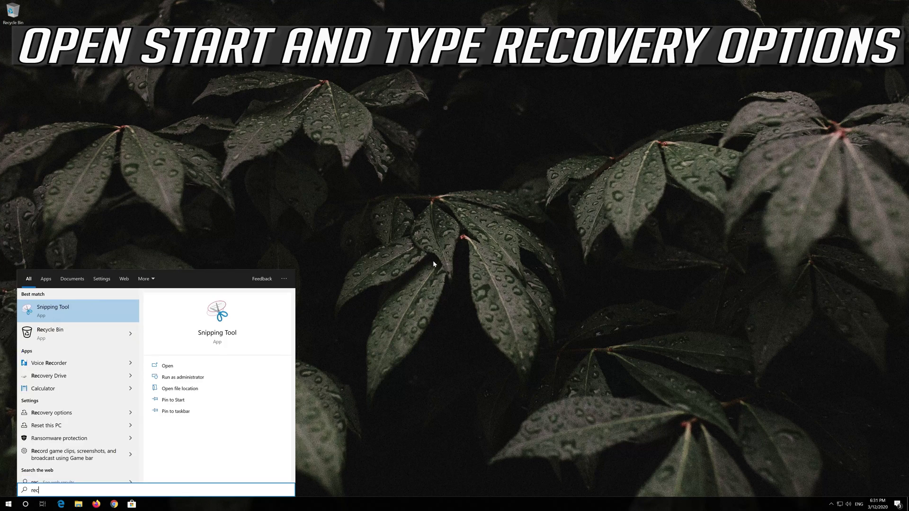
text(overy options)
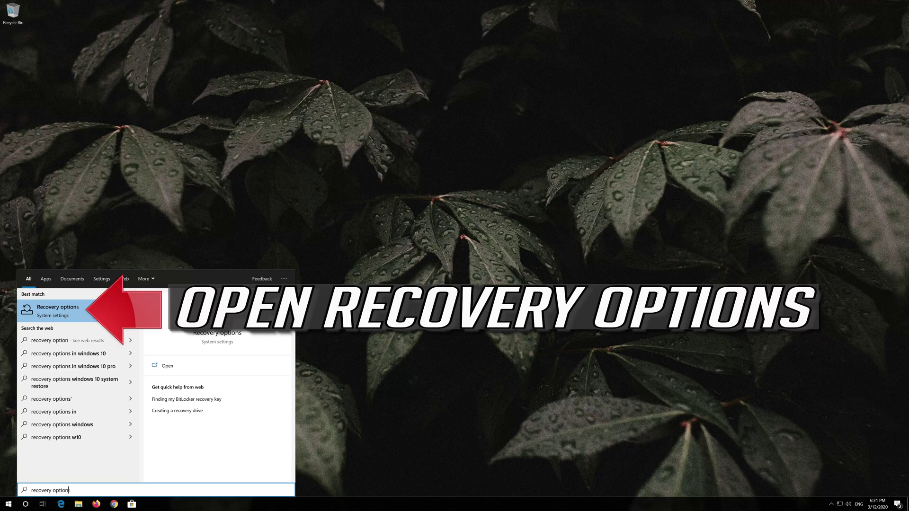
click(79, 313)
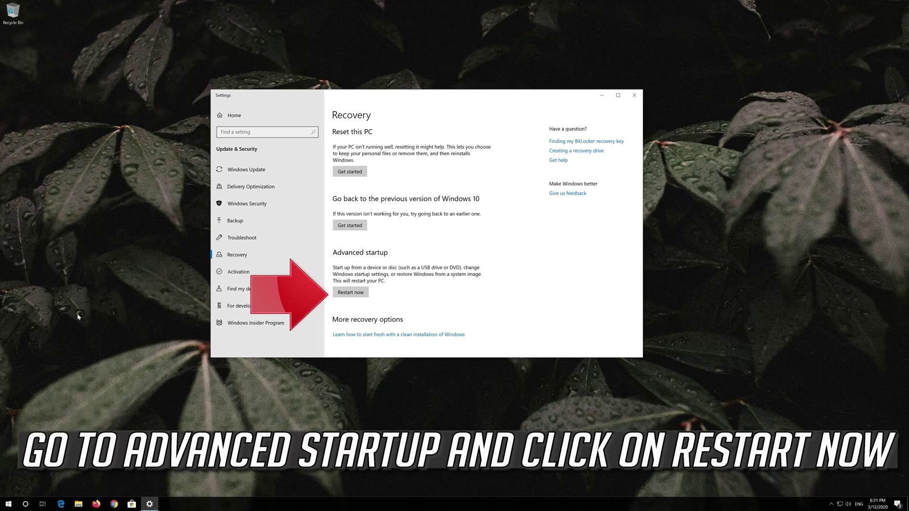
click(352, 293)
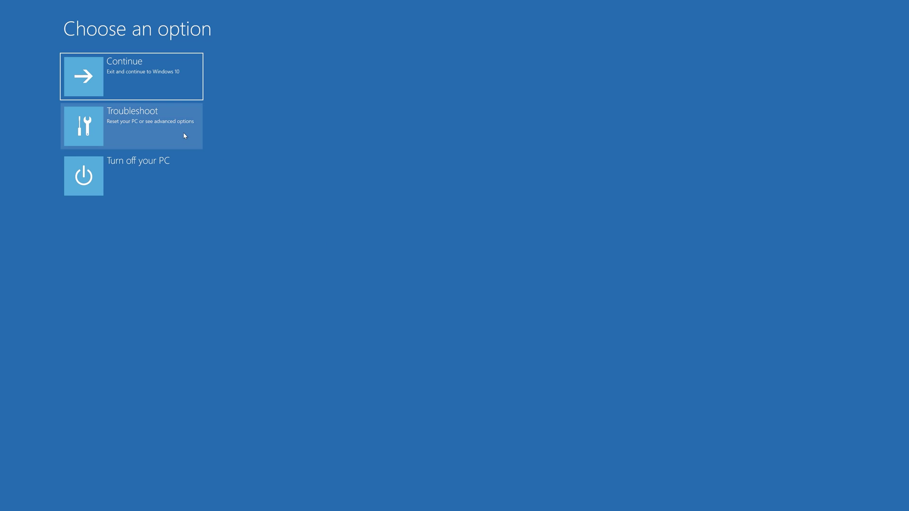
Step: Launch System Restore via Troubleshoot > Advanced options in the recovery environment
click(147, 130)
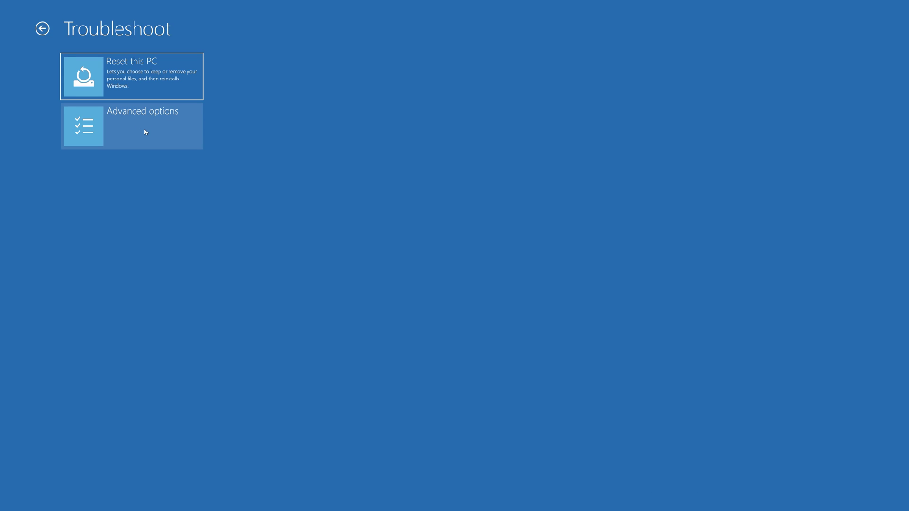
click(145, 132)
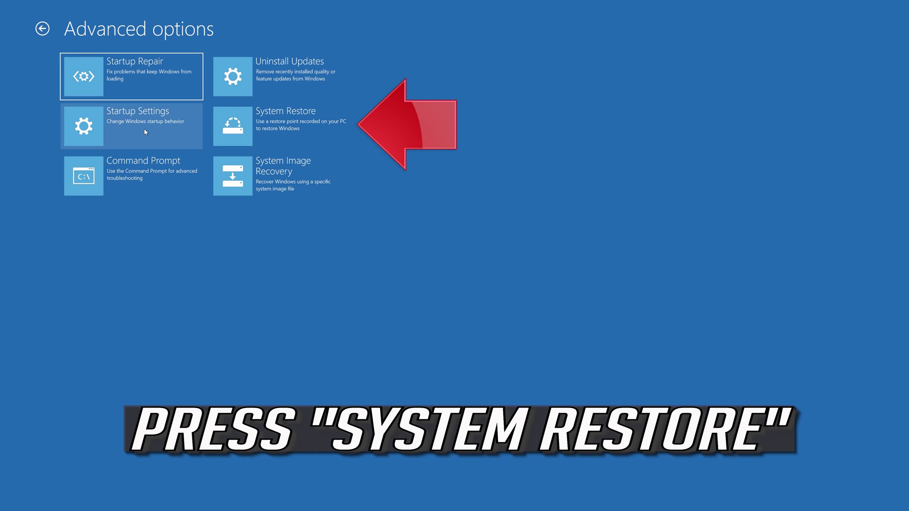
click(299, 139)
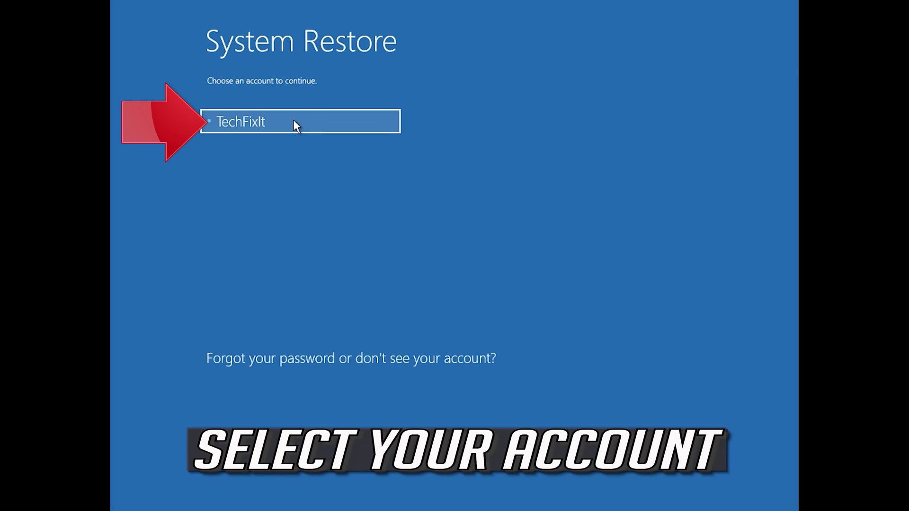
Step: Choose the user account and continue past the password prompt to open System Restore
click(309, 121)
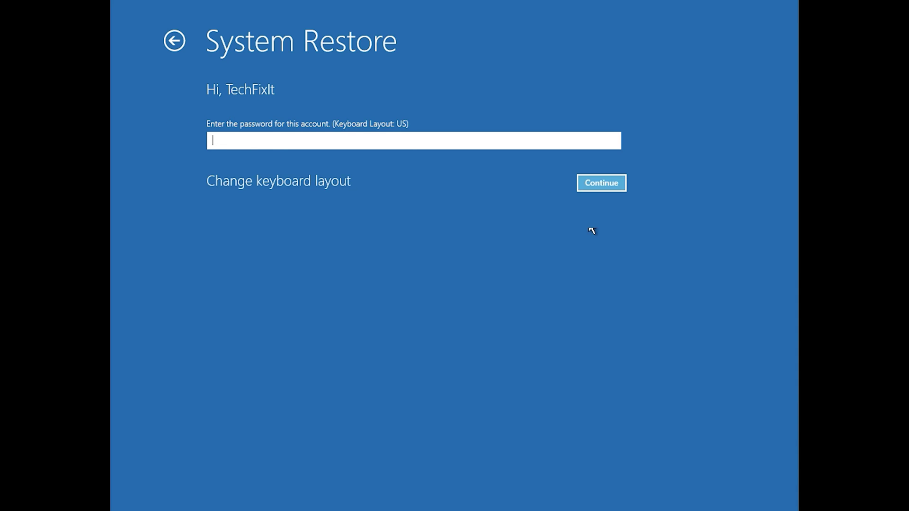
click(591, 183)
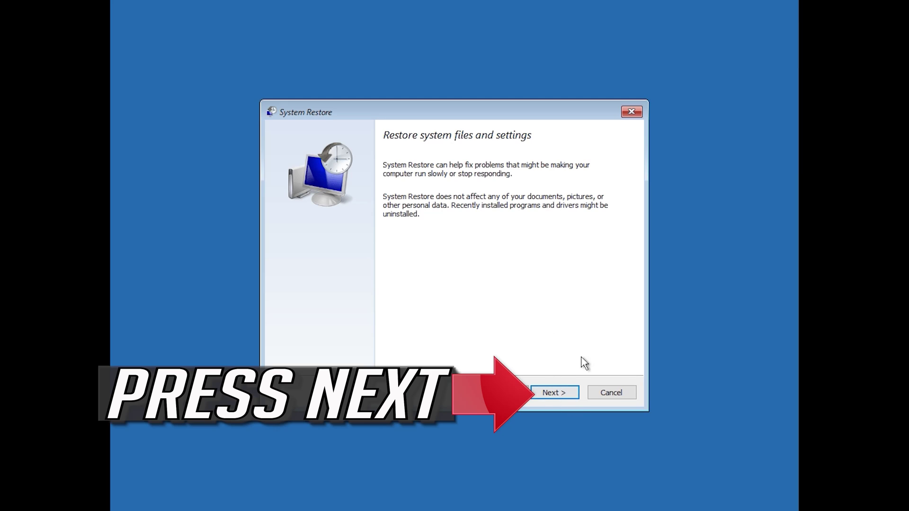
Step: Restore the PC to the 1/10/2020 12:21:42 AM restore point and confirm the warning
click(555, 393)
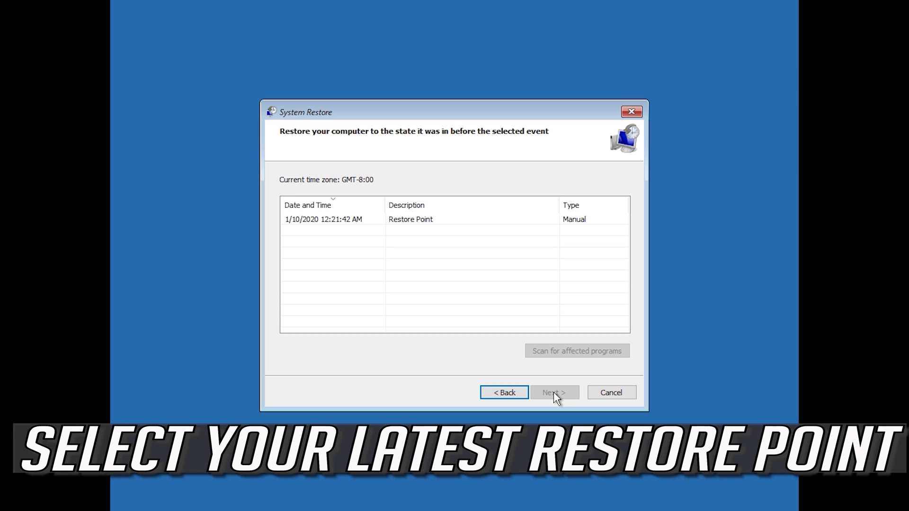
click(326, 220)
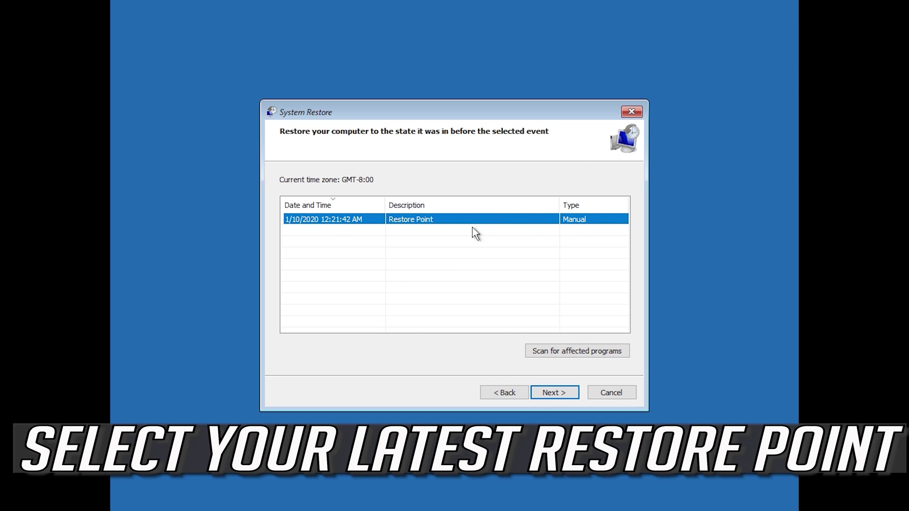
click(561, 402)
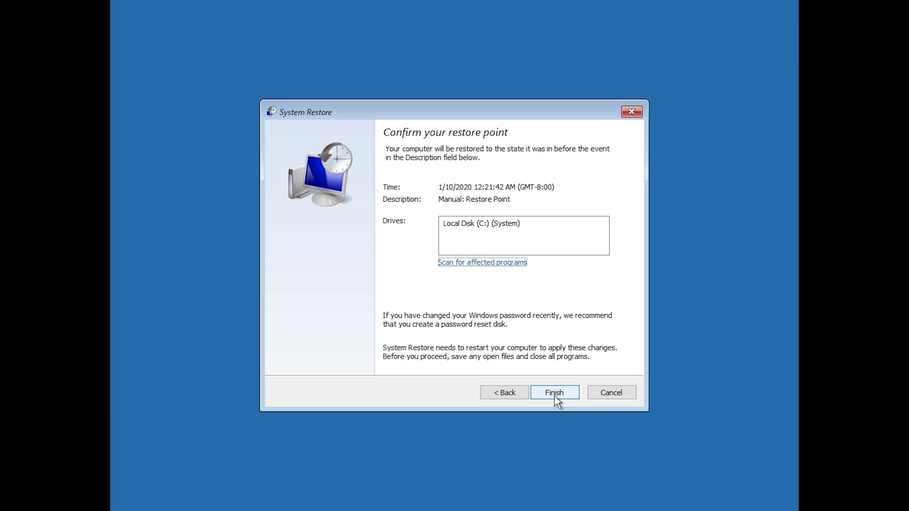
click(554, 398)
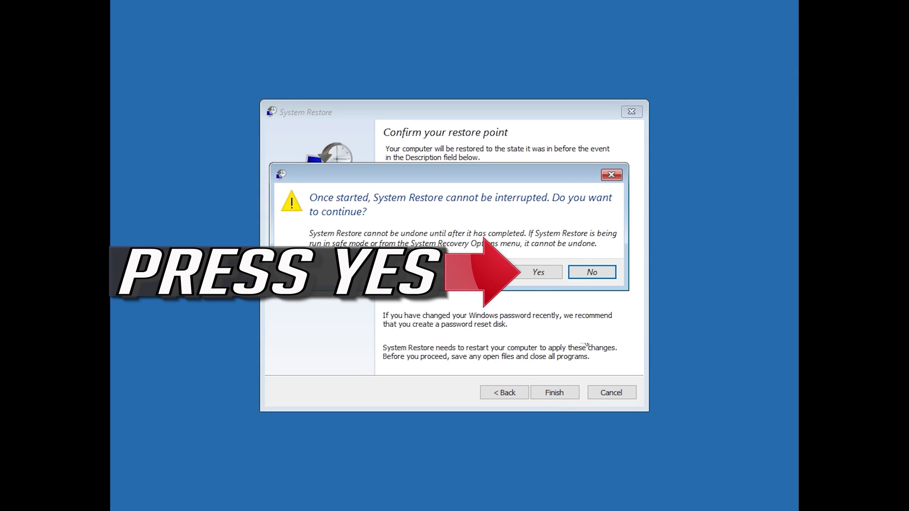
click(537, 276)
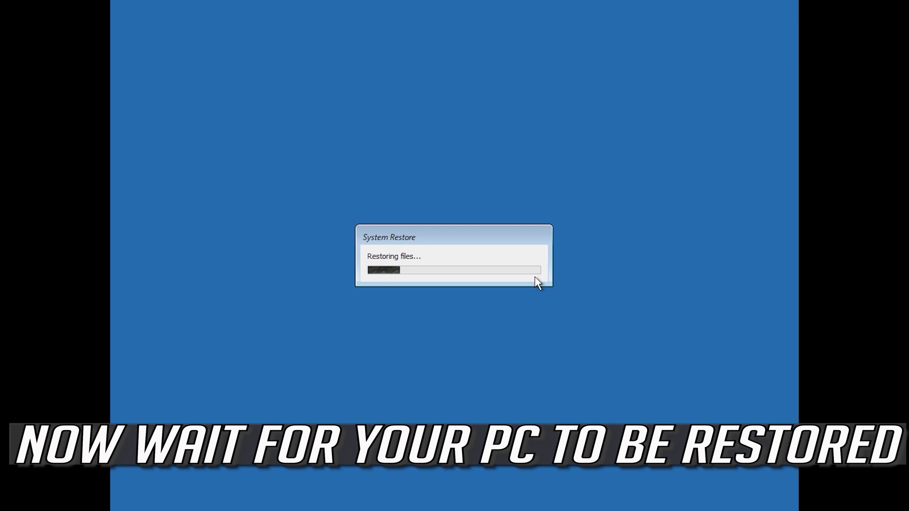